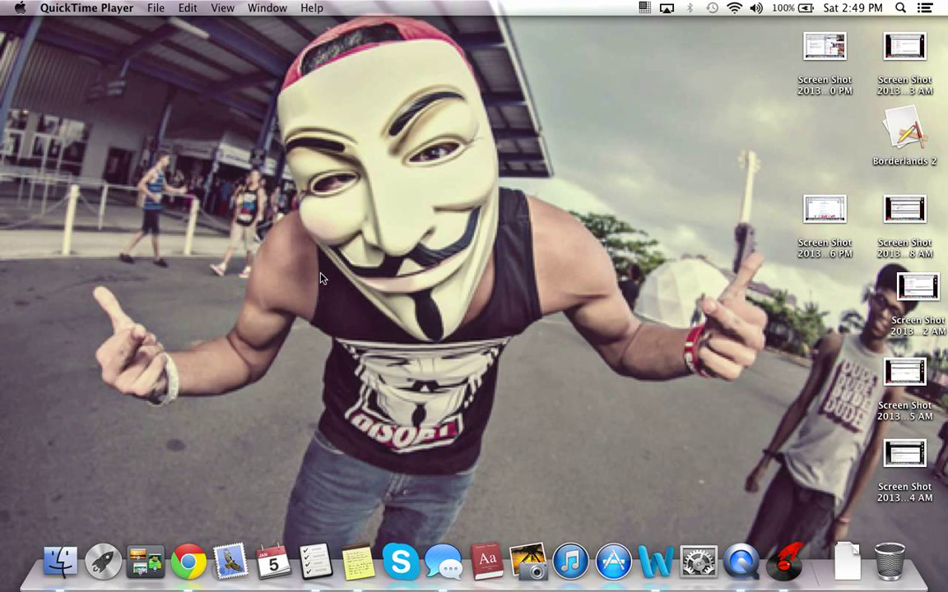
- Look up 'dictionary' in the Notes note and show its full definition in Dictionary
{"action": "left_click", "coordinate": [358, 562]}
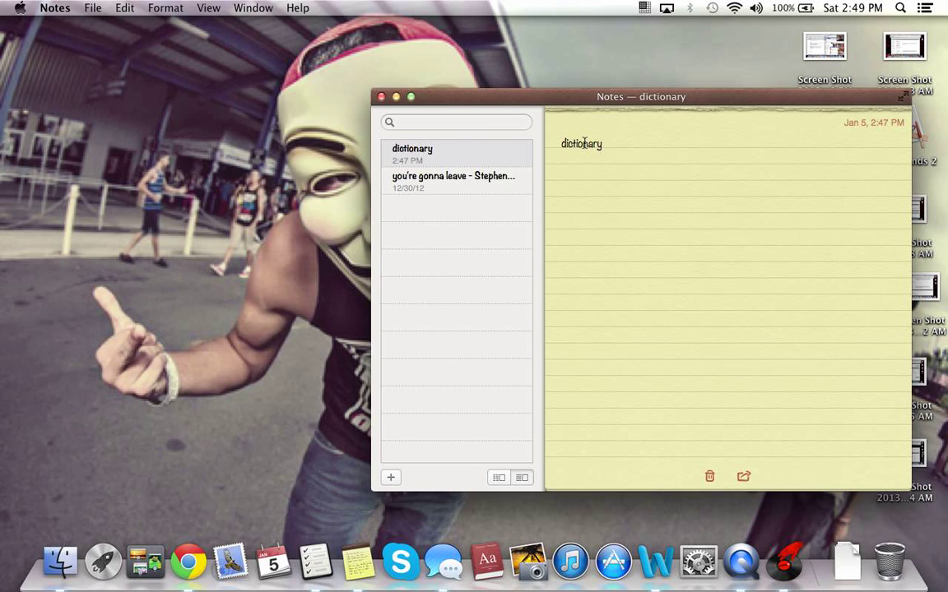
{"action": "key", "text": "ctrl+super+d"}
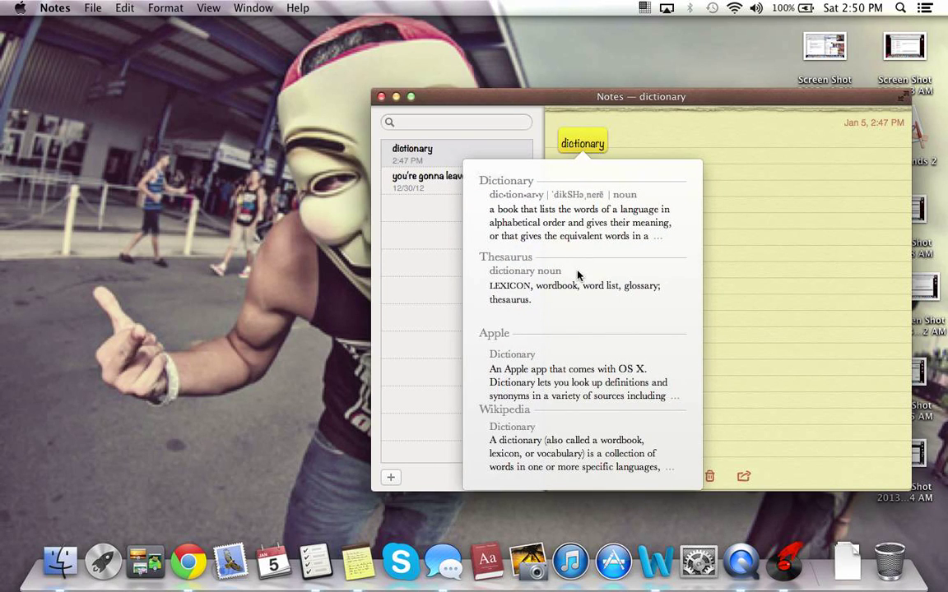
{"action": "left_click", "coordinate": [518, 186]}
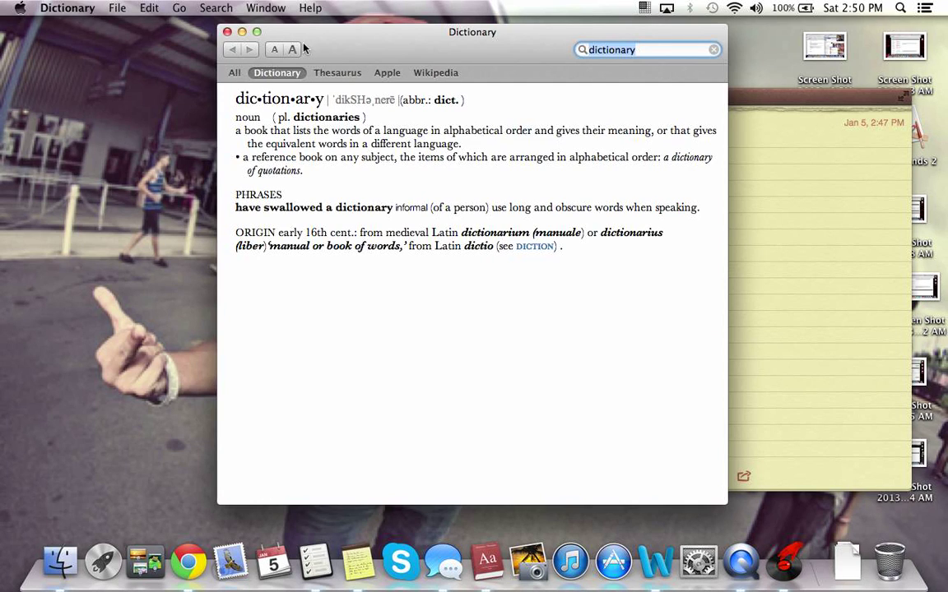
- Close the Dictionary window and bring the 'dictionary' note in Notes back to front
{"action": "left_click", "coordinate": [227, 32]}
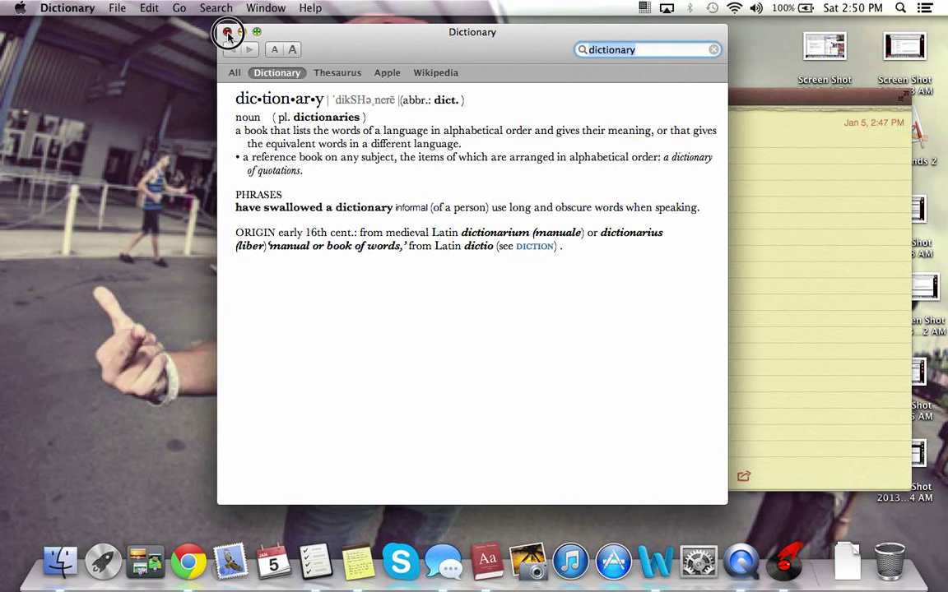
{"action": "left_click", "coordinate": [466, 101]}
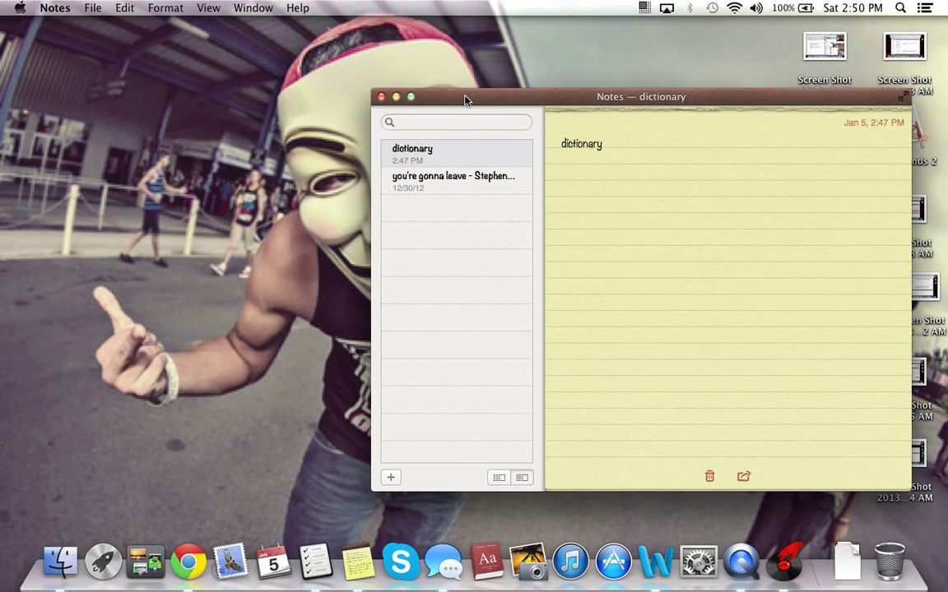
- Close Notes, preview Desktops 1–4 in Mission Control, and return to a clear Desktop 1
{"action": "left_click", "coordinate": [381, 97]}
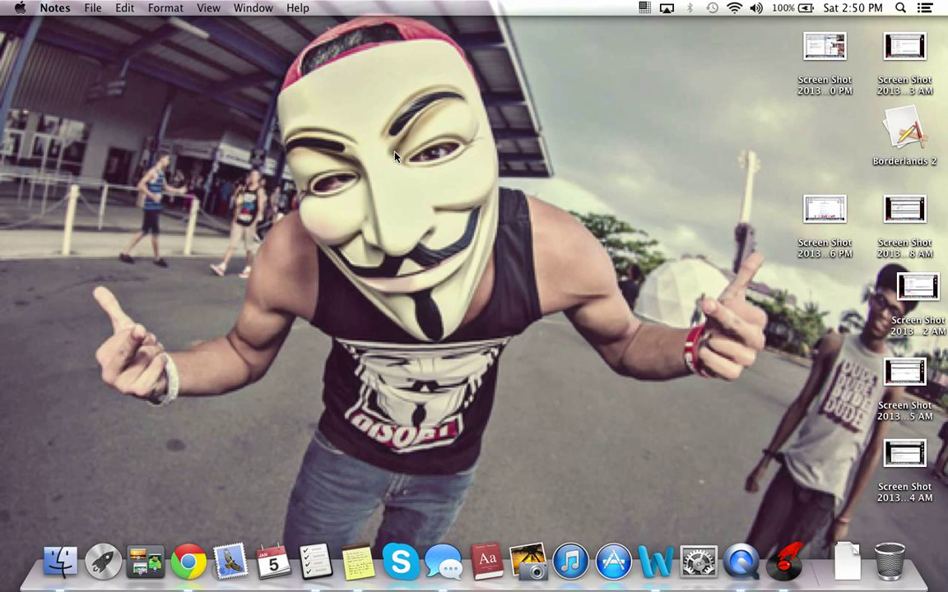
{"action": "key", "text": "ctrl+Up"}
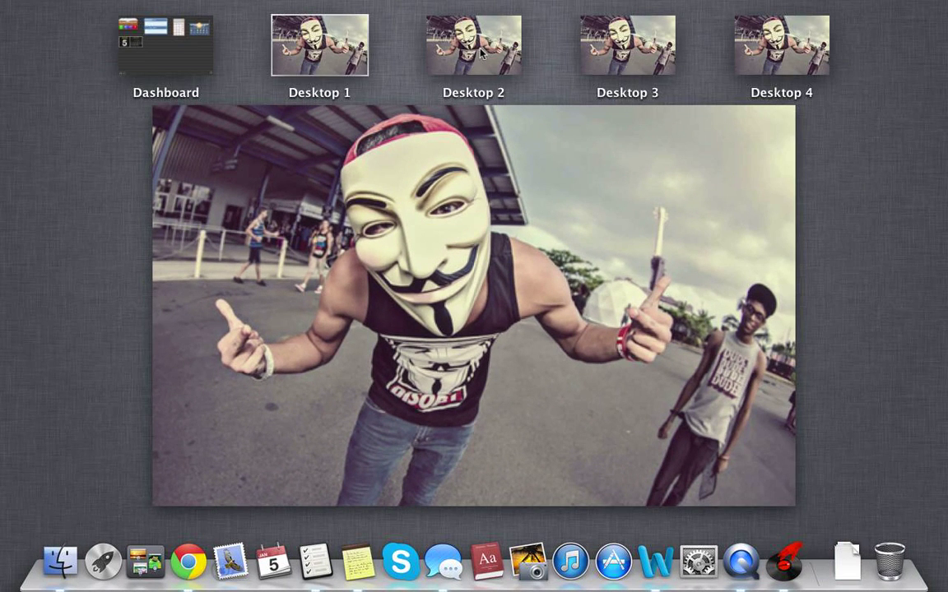
{"action": "mouse_move", "coordinate": [921, 45]}
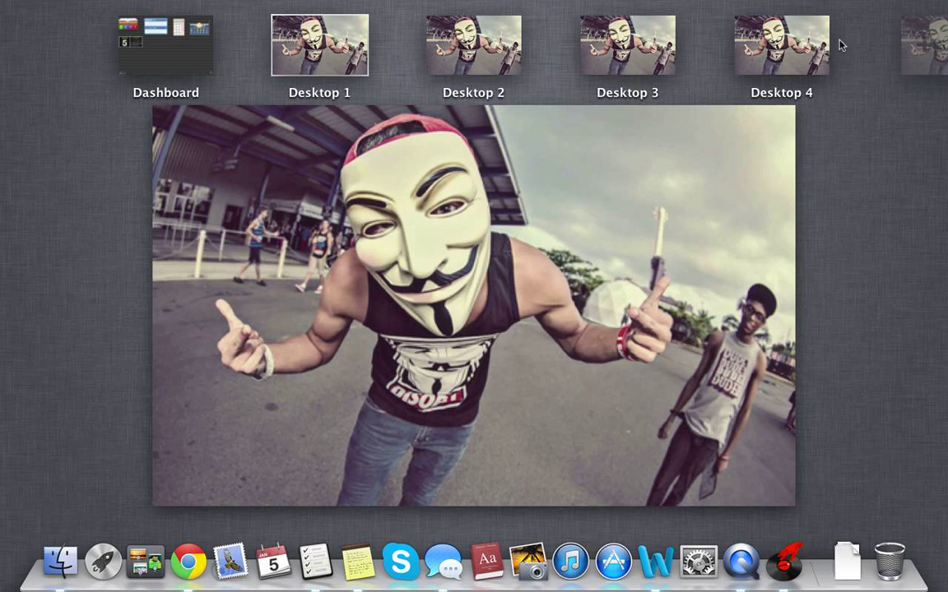
{"action": "left_click", "coordinate": [326, 41]}
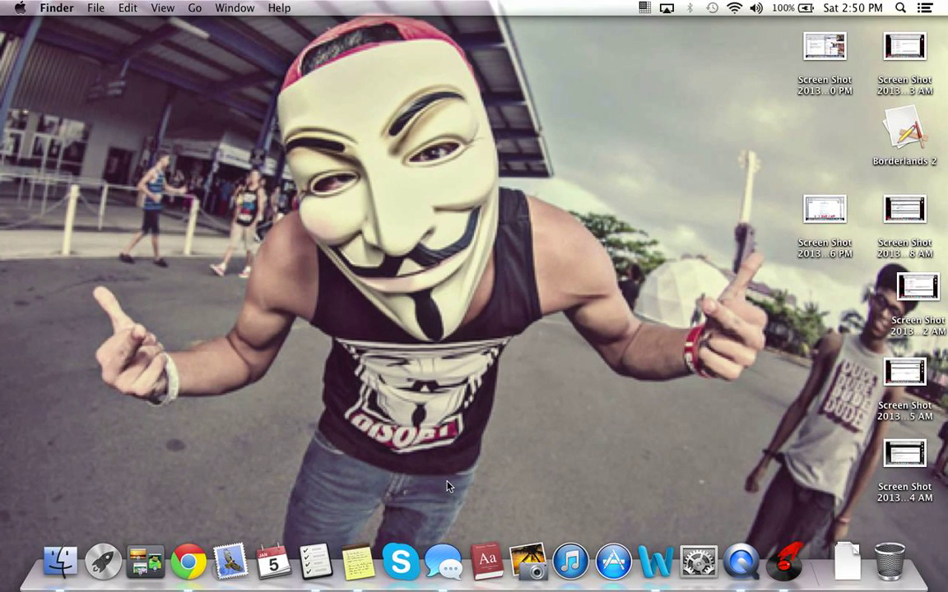
- Make TEST 2 full screen, swipe between it and TEST 1's desktop, then exit full screen
{"action": "left_click", "coordinate": [655, 562]}
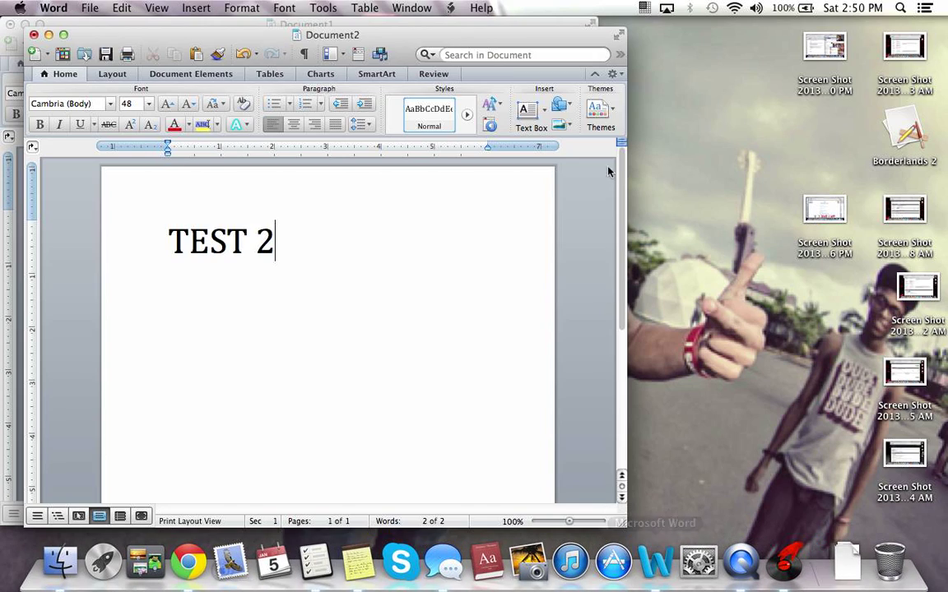
{"action": "left_click", "coordinate": [620, 37]}
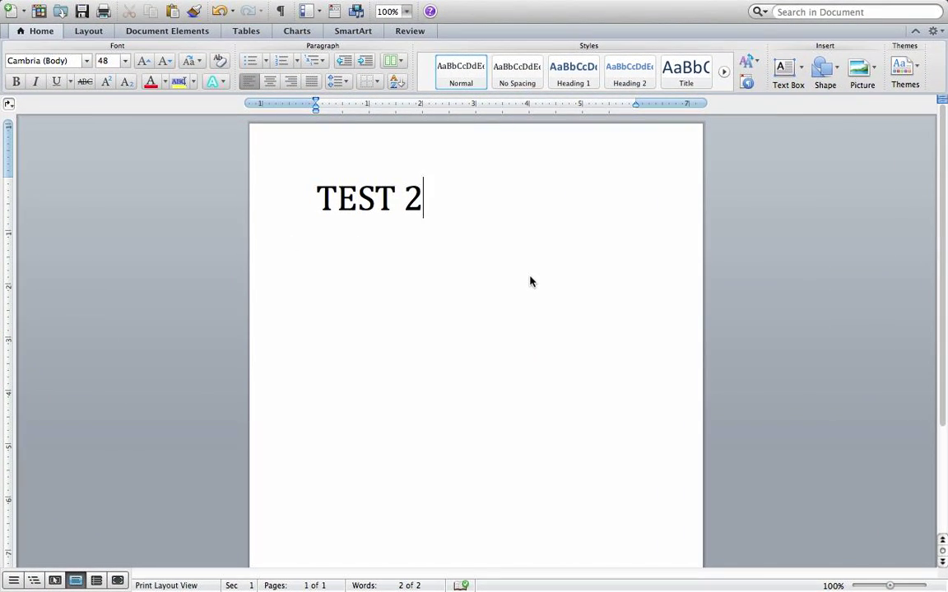
{"action": "key", "text": "ctrl+Left"}
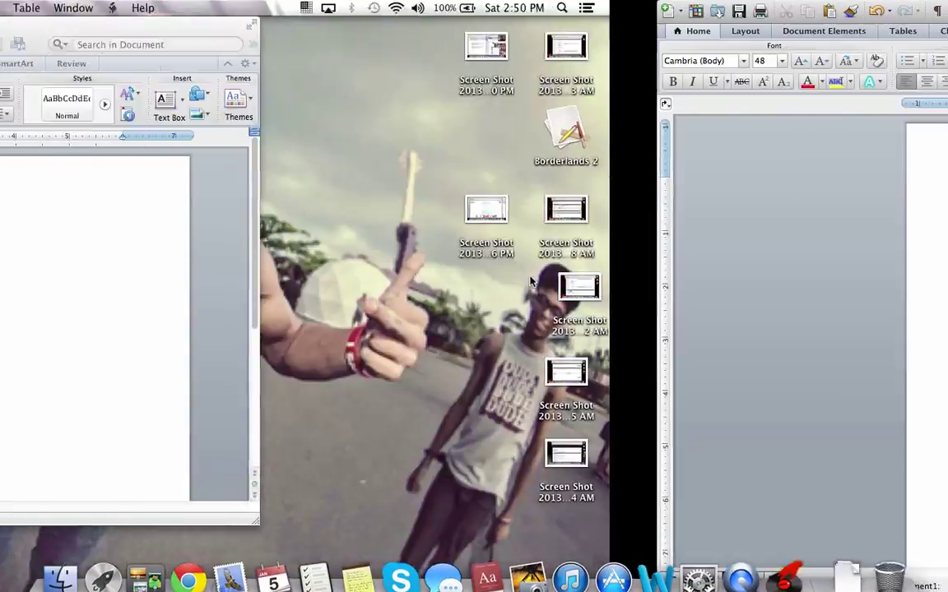
{"action": "key", "text": "ctrl+Right"}
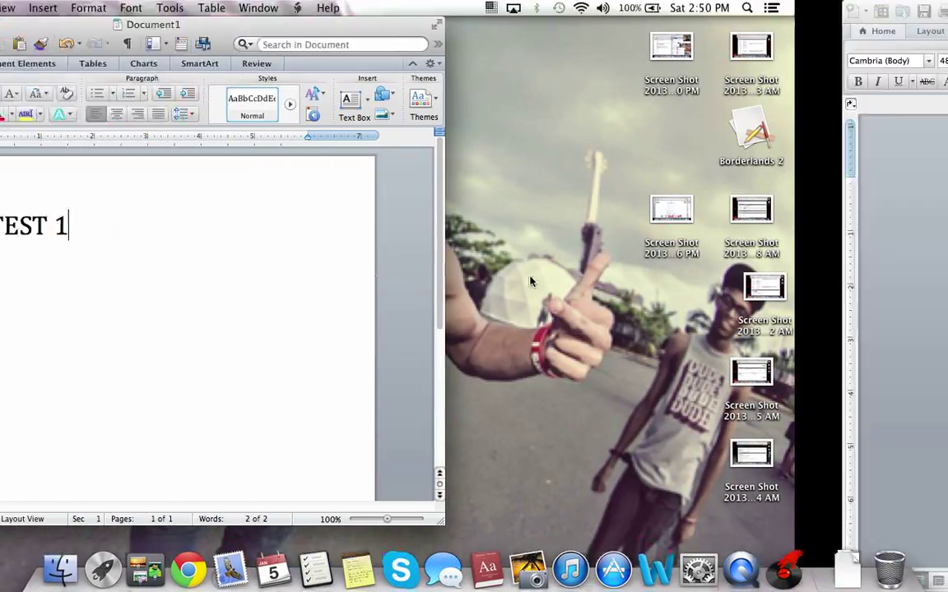
{"action": "key", "text": "ctrl+Left"}
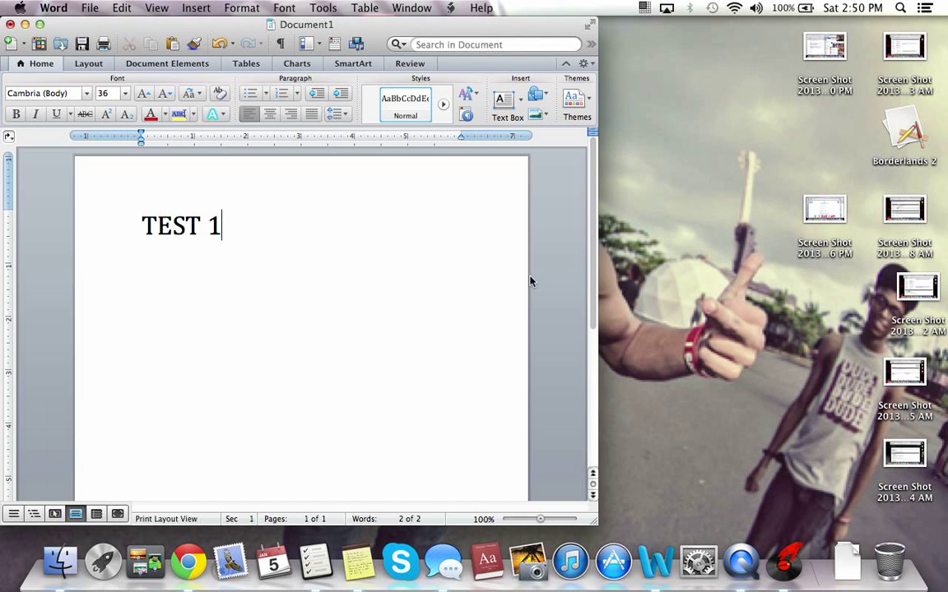
{"action": "key", "text": "ctrl+Right"}
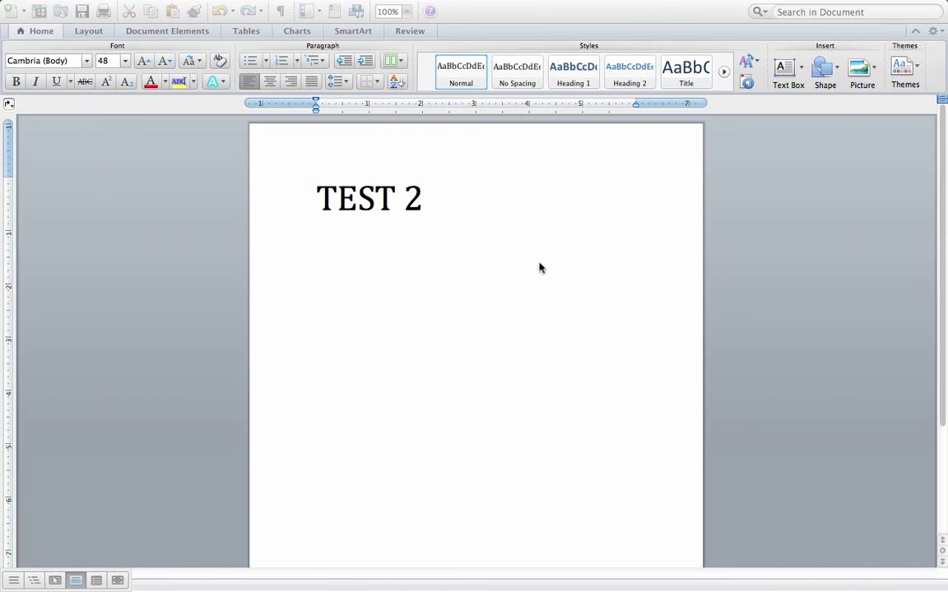
{"action": "left_click", "coordinate": [925, 7]}
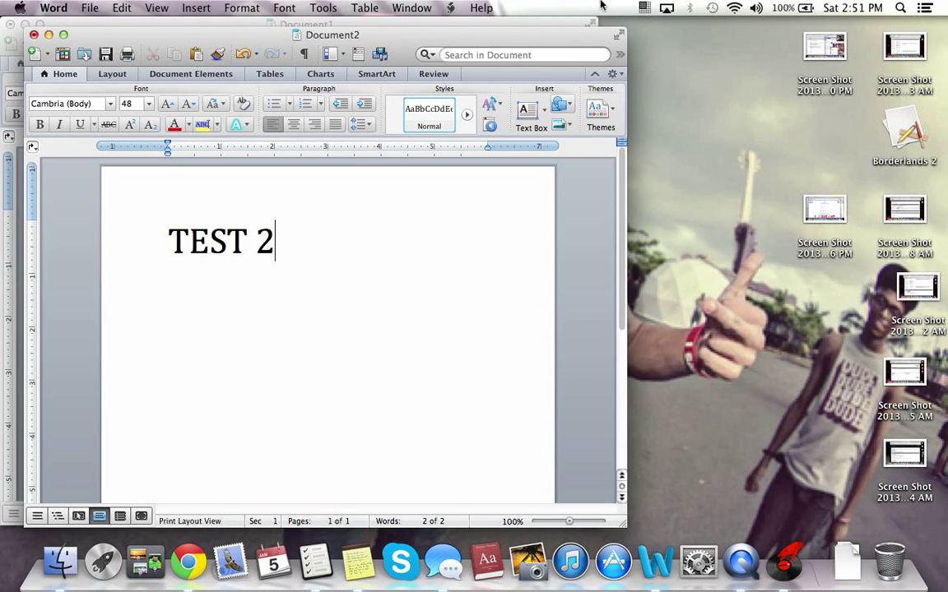
- Show the AirPlay menu with mirroring off and the Living Room Apple TV listed
{"action": "left_click", "coordinate": [666, 8]}
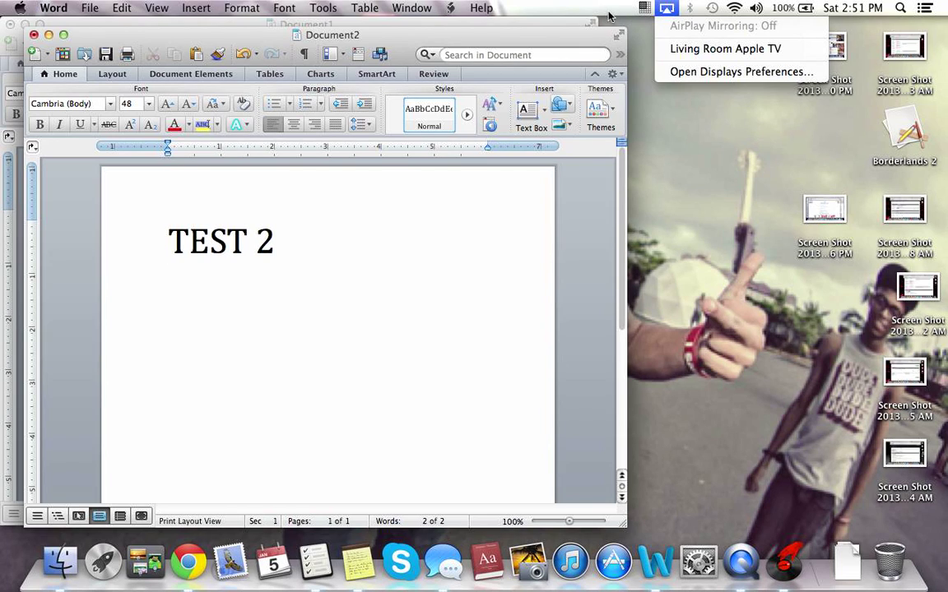
- Close the AirPlay menu, then open and close the Bluetooth menu
{"action": "left_click", "coordinate": [549, 14]}
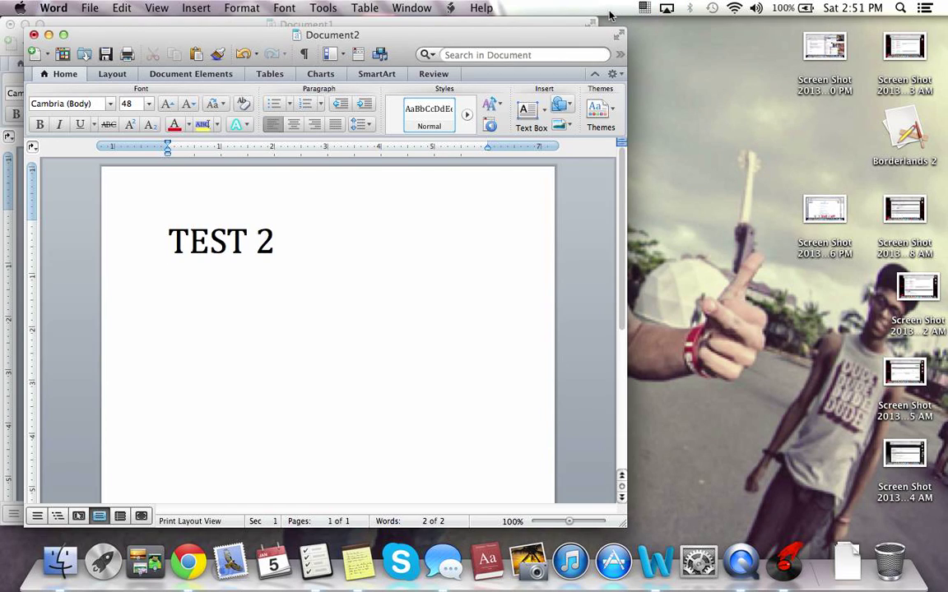
{"action": "left_click", "coordinate": [691, 9]}
{"action": "left_click", "coordinate": [552, 15]}
- Launch VirtualDJ Home, toggle it full screen and back, then minimise it to reveal TEST 2
{"action": "left_click", "coordinate": [783, 560]}
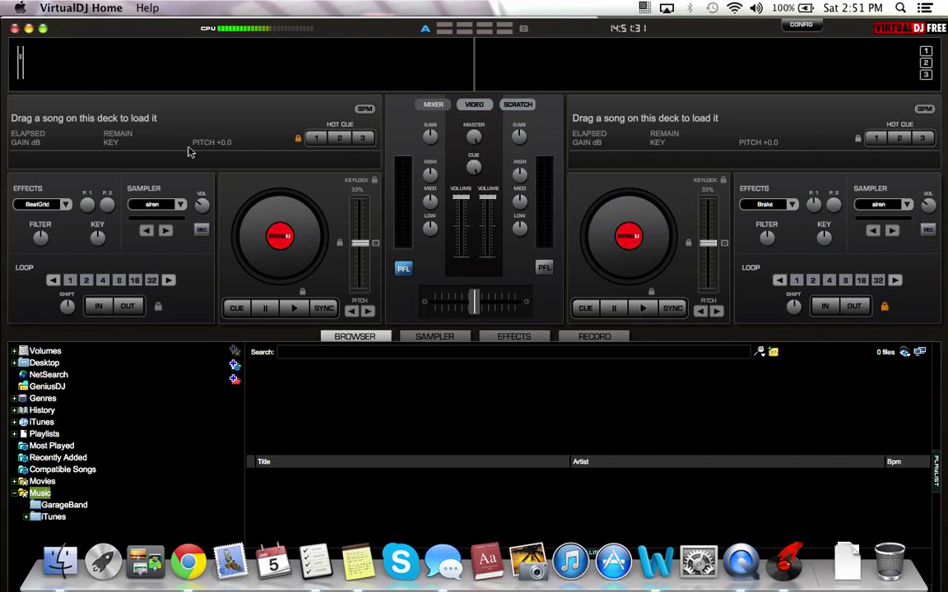
{"action": "left_click", "coordinate": [43, 29]}
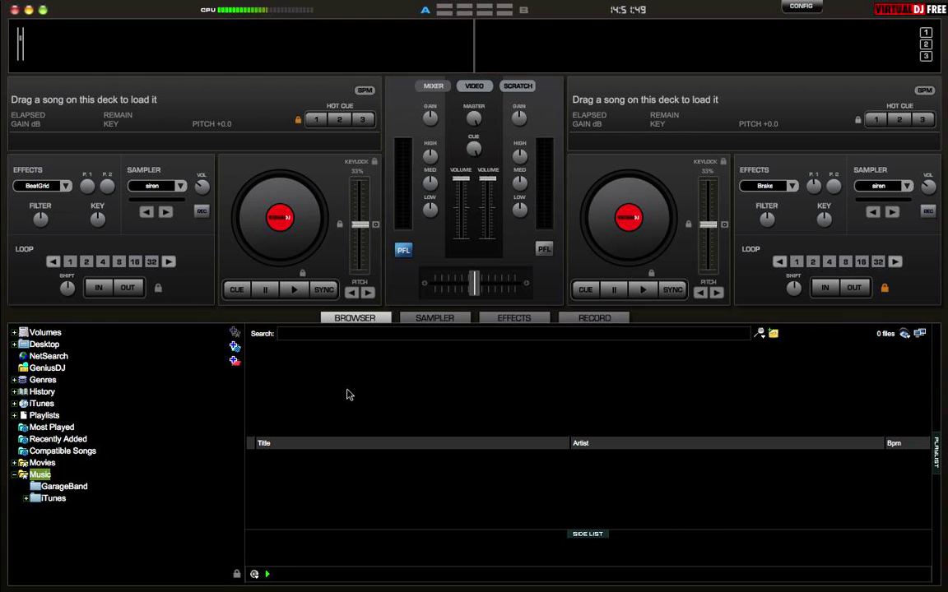
{"action": "left_click", "coordinate": [43, 10]}
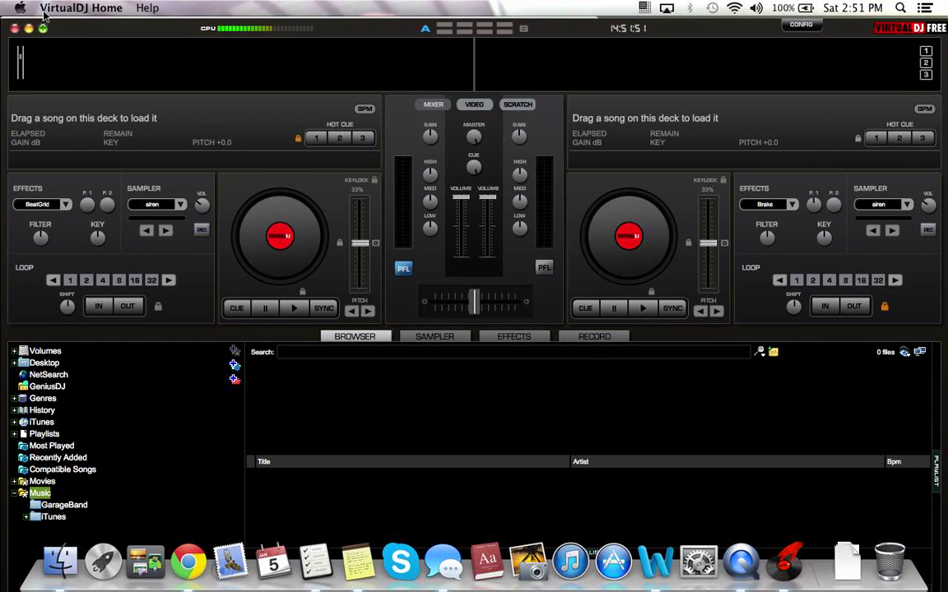
{"action": "left_click", "coordinate": [28, 29]}
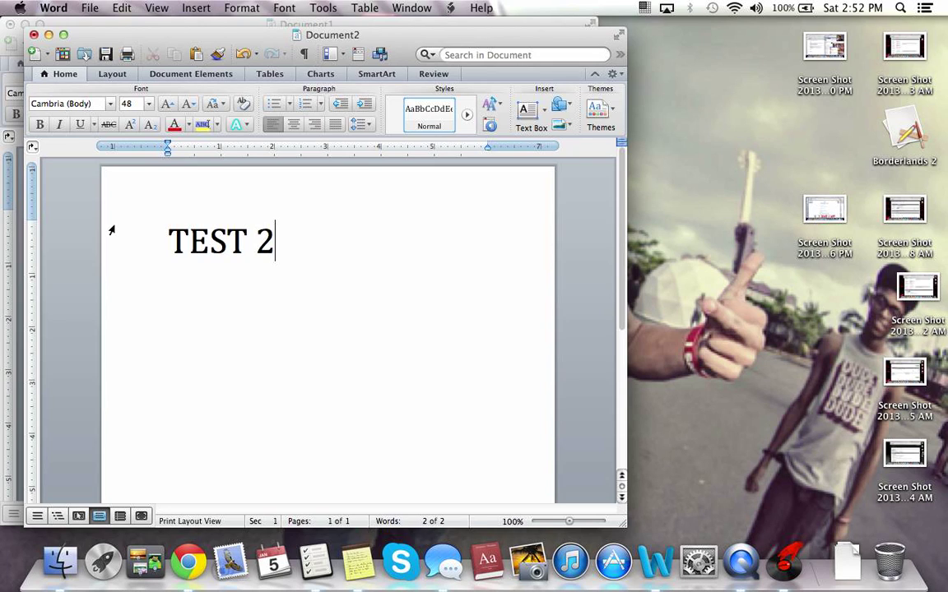
- Show the Window Tidy menu from the menu bar, with Window Tidy enabled
{"action": "left_click", "coordinate": [644, 9]}
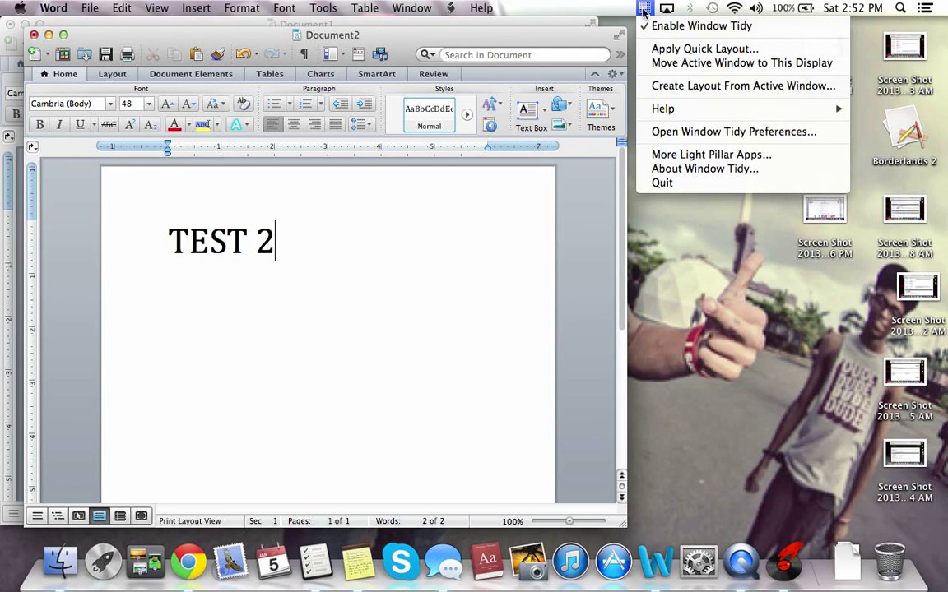
- Snap the TEST 2 document into the left half with Window Tidy
{"action": "left_click", "coordinate": [158, 40]}
{"action": "left_click_drag", "start_coordinate": [172, 40], "coordinate": [305, 49]}
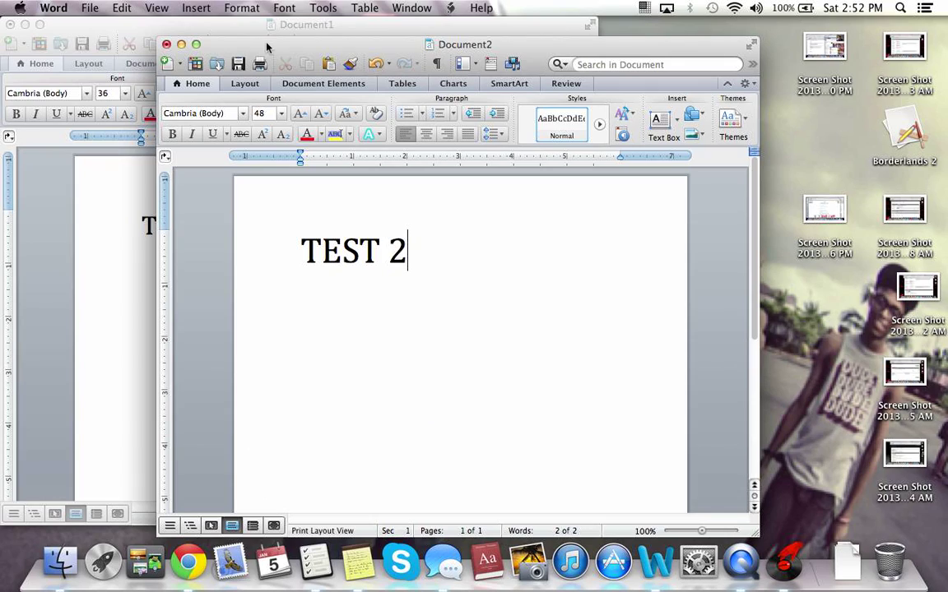
{"action": "mouse_move", "coordinate": [264, 47]}
{"action": "left_mouse_down"}
{"action": "mouse_move", "coordinate": [262, 28]}
{"action": "mouse_move", "coordinate": [247, 38]}
{"action": "mouse_move", "coordinate": [152, 323]}
{"action": "mouse_move", "coordinate": [148, 440]}
{"action": "left_mouse_up"}
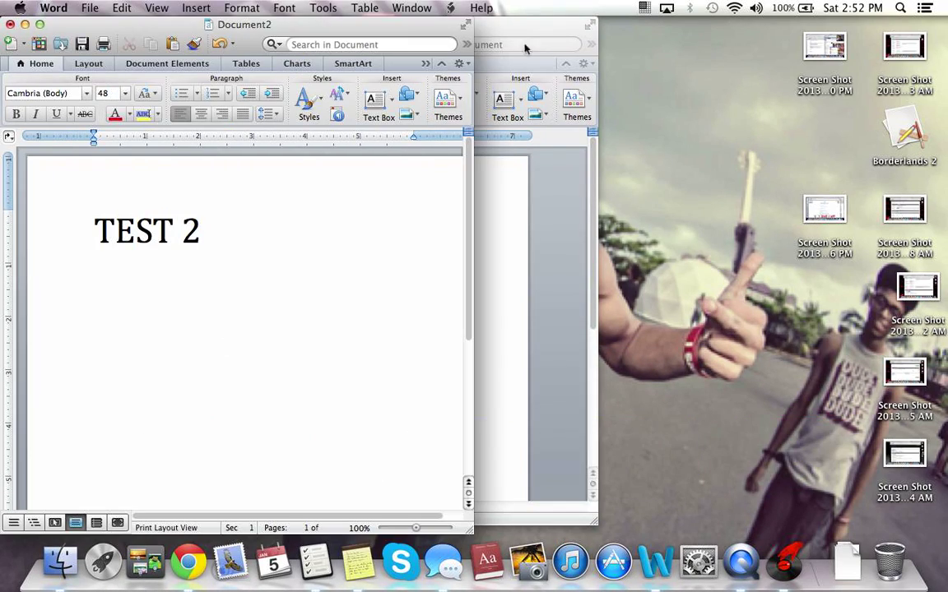
- Bring TEST 1 forward and expand it to fill the whole screen
{"action": "mouse_move", "coordinate": [525, 42]}
{"action": "left_mouse_down"}
{"action": "mouse_move", "coordinate": [507, 42]}
{"action": "mouse_move", "coordinate": [448, 308]}
{"action": "mouse_move", "coordinate": [346, 451]}
{"action": "left_mouse_up"}
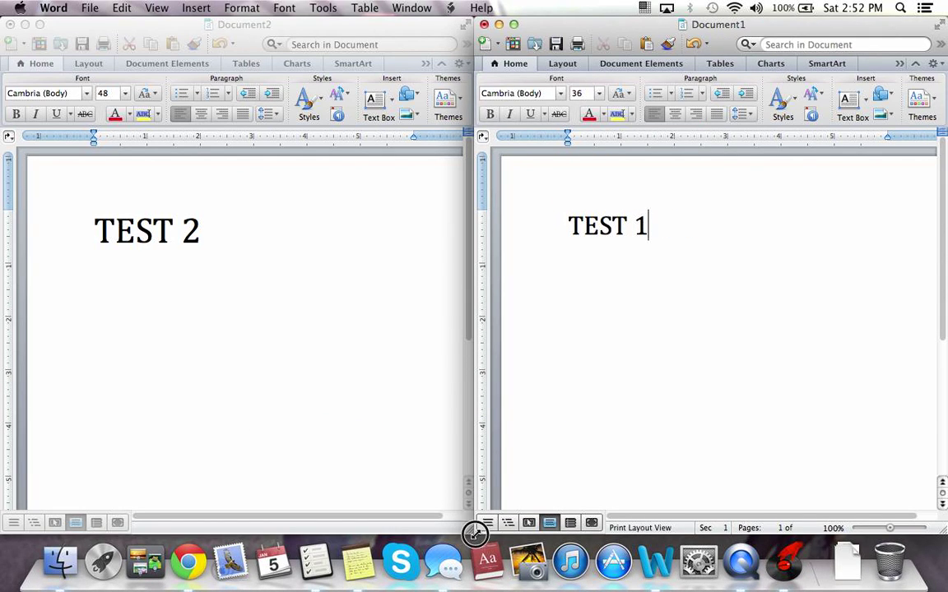
{"action": "mouse_move", "coordinate": [475, 534]}
{"action": "left_mouse_down"}
{"action": "mouse_move", "coordinate": [448, 408]}
{"action": "mouse_move", "coordinate": [408, 470]}
{"action": "mouse_move", "coordinate": [406, 450]}
{"action": "left_mouse_up"}
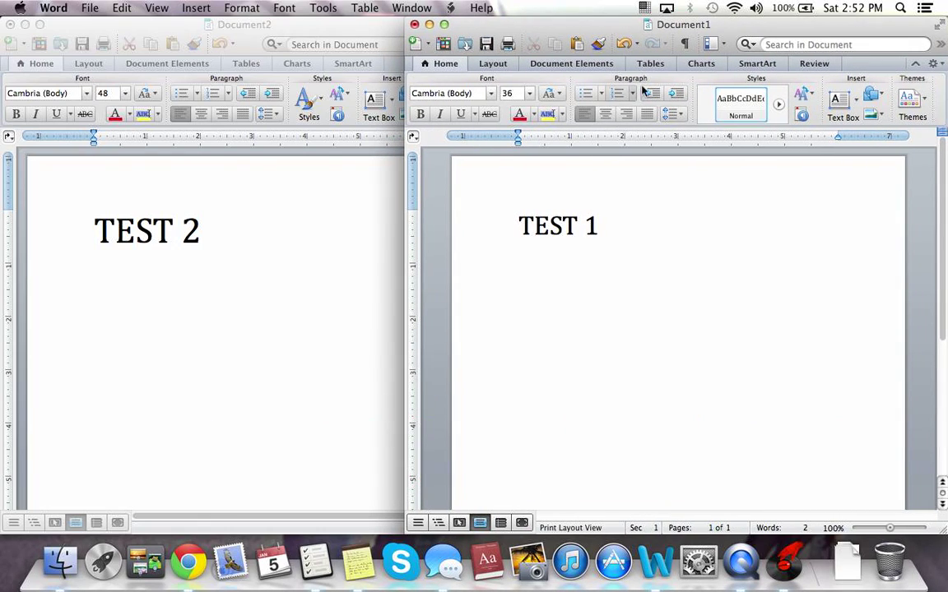
{"action": "mouse_move", "coordinate": [655, 27]}
{"action": "left_mouse_down"}
{"action": "mouse_move", "coordinate": [603, 42]}
{"action": "mouse_move", "coordinate": [575, 355]}
{"action": "mouse_move", "coordinate": [565, 367]}
{"action": "mouse_move", "coordinate": [338, 421]}
{"action": "mouse_move", "coordinate": [453, 442]}
{"action": "left_mouse_up"}
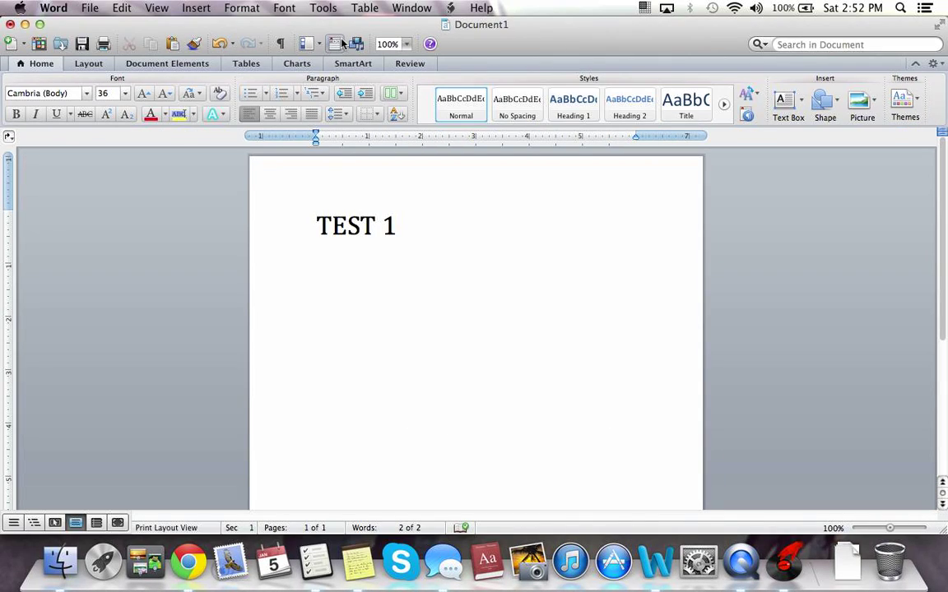
- Drop TEST 1 on Window Tidy's right-half layout, beside TEST 2 on the left
{"action": "mouse_move", "coordinate": [337, 25]}
{"action": "left_mouse_down"}
{"action": "mouse_move", "coordinate": [345, 127]}
{"action": "mouse_move", "coordinate": [294, 374]}
{"action": "mouse_move", "coordinate": [307, 433]}
{"action": "left_mouse_up"}
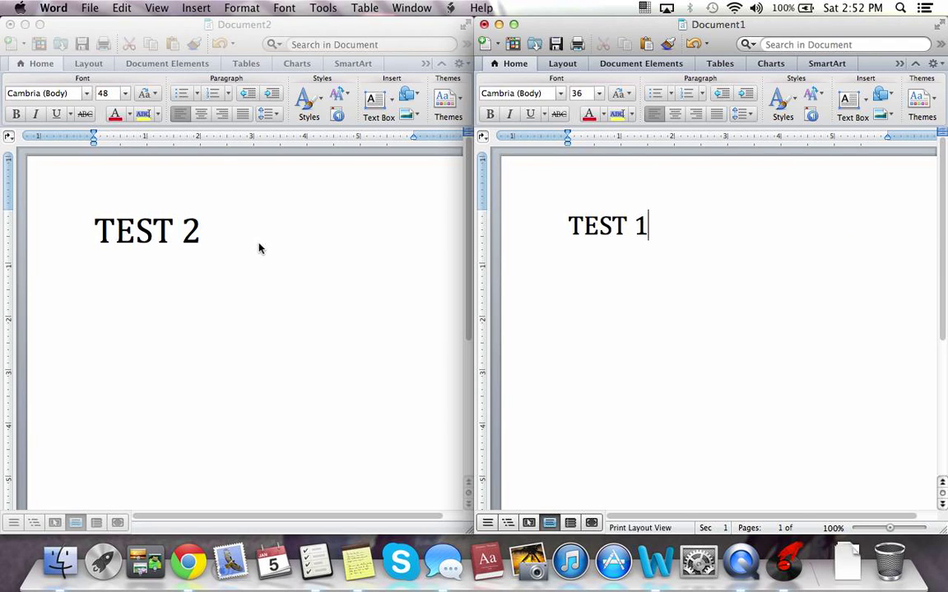